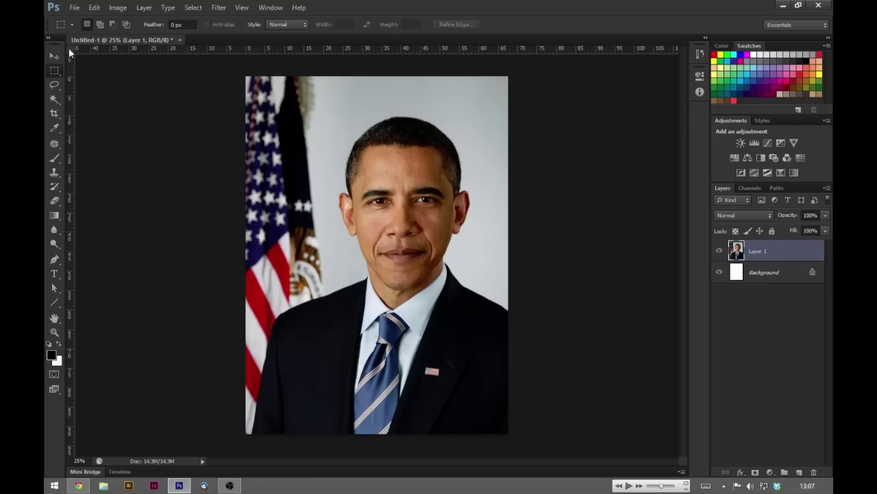
Select the face's skin tones with Color Range by sampling the skin.
{"action": "left_click", "coordinate": [193, 8]}
{"action": "left_click", "coordinate": [216, 100]}
{"action": "key", "text": "ctrl+plus"}
{"action": "left_click", "coordinate": [295, 255]}
{"action": "left_click_drag", "start_coordinate": [295, 255], "coordinate": [253, 283]}
{"action": "left_click", "coordinate": [372, 195], "text": "shift"}
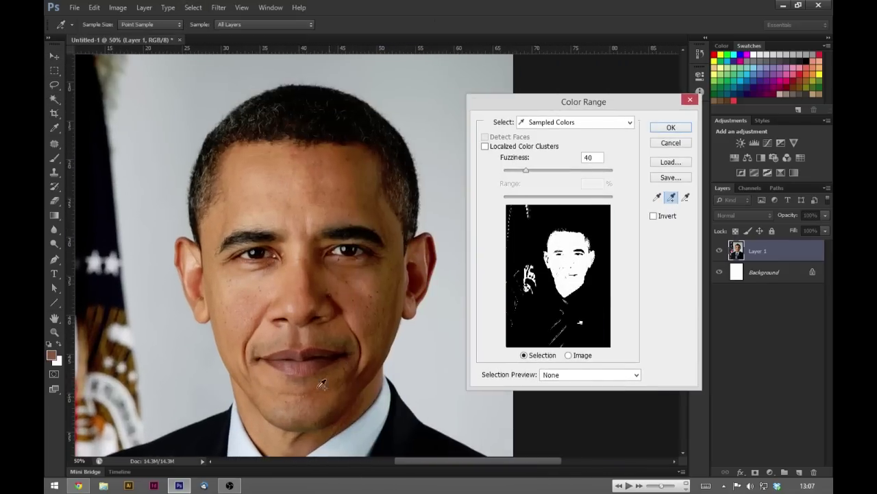
{"action": "key", "text": "Return"}
Lasso the flag, mouth, chin and cheek areas out of the skin selection.
{"action": "key", "text": "l"}
{"action": "mouse_move", "coordinate": [245, 173]}
{"action": "left_mouse_down"}
{"action": "mouse_move", "coordinate": [283, 64]}
{"action": "mouse_move", "coordinate": [246, 175]}
{"action": "left_mouse_up"}
{"action": "key", "text": "ctrl+minus"}
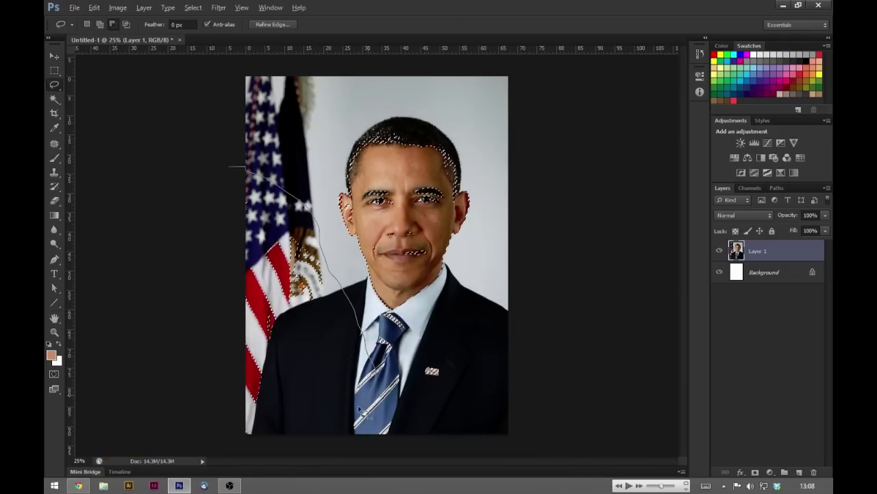
{"action": "key", "text": "ctrl+plus"}
{"action": "key", "text": "ctrl+plus"}
{"action": "key", "text": "ctrl+plus"}
{"action": "left_click_drag", "start_coordinate": [499, 233], "coordinate": [500, 235]}
{"action": "left_click_drag", "start_coordinate": [527, 154], "coordinate": [521, 149]}
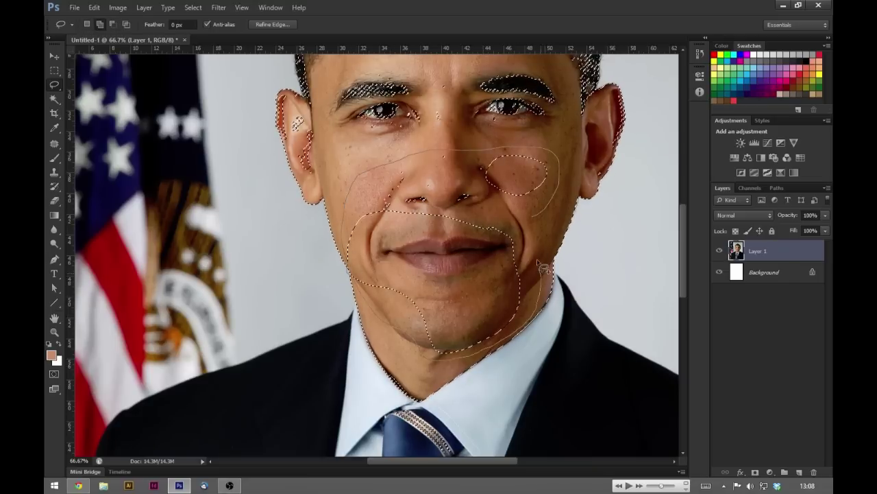
{"action": "scroll", "coordinate": [484, 248], "scroll_direction": "up", "scroll_amount": 2}
Trim the skin selection around the outer eye corner and eye.
{"action": "key", "text": "ctrl+plus"}
{"action": "key", "text": "ctrl+plus"}
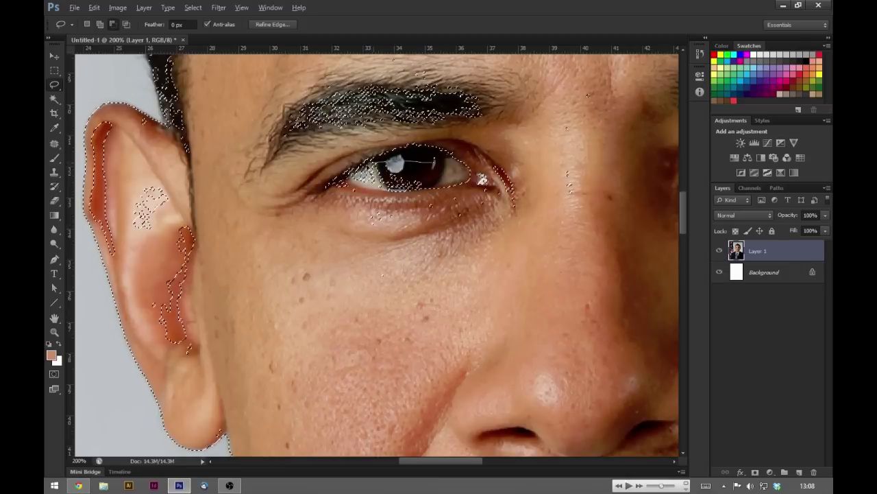
{"action": "mouse_move", "coordinate": [483, 179]}
{"action": "left_mouse_down"}
{"action": "mouse_move", "coordinate": [473, 193]}
{"action": "mouse_move", "coordinate": [481, 181]}
{"action": "left_mouse_up"}
{"action": "scroll", "coordinate": [588, 254], "scroll_direction": "down", "scroll_amount": 2}
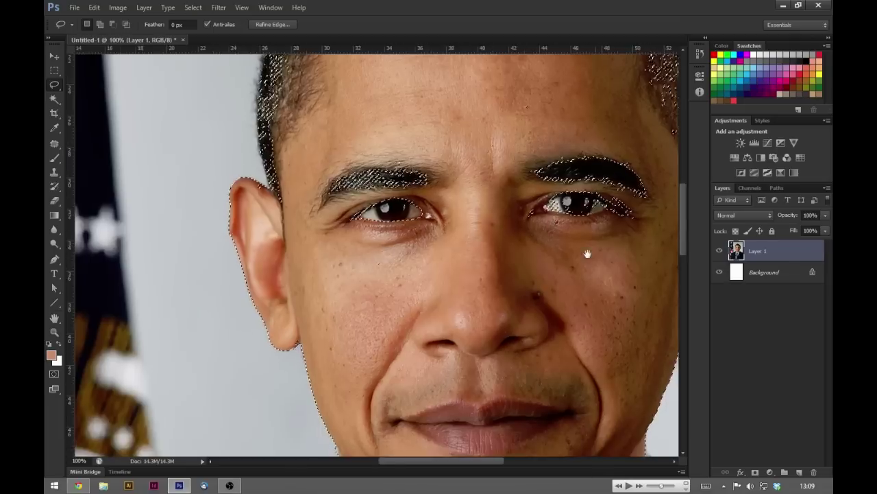
{"action": "scroll", "coordinate": [538, 235], "scroll_direction": "up", "scroll_amount": 1}
{"action": "scroll", "coordinate": [479, 237], "scroll_direction": "up", "scroll_amount": 1}
{"action": "scroll", "coordinate": [432, 240], "scroll_direction": "up", "scroll_amount": 1}
{"action": "left_click_drag", "start_coordinate": [436, 208], "coordinate": [438, 206]}
{"action": "scroll", "coordinate": [283, 157], "scroll_direction": "down", "scroll_amount": 2}
{"action": "scroll", "coordinate": [500, 322], "scroll_direction": "up", "scroll_amount": 1}
Trim the selection inside the ear and open Refine Edge with Smooth 5.
{"action": "left_click_drag", "start_coordinate": [503, 325], "coordinate": [489, 303]}
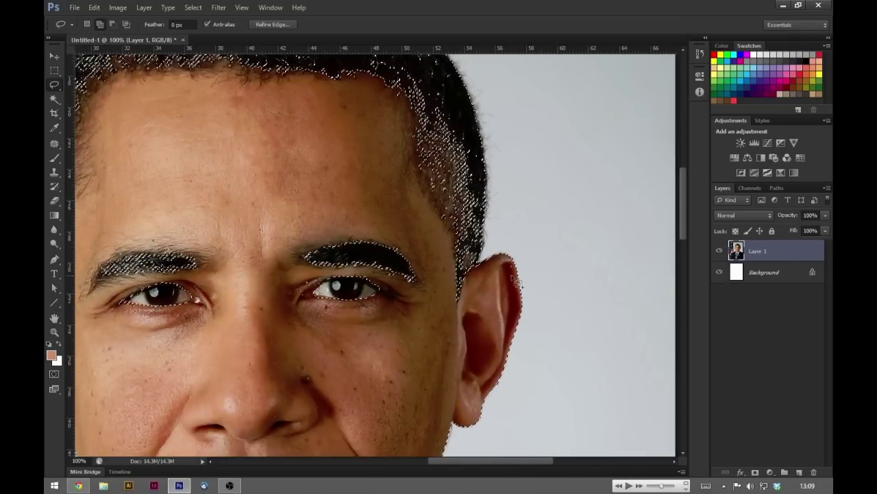
{"action": "scroll", "coordinate": [372, 260], "scroll_direction": "down", "scroll_amount": 1}
{"action": "scroll", "coordinate": [264, 207], "scroll_direction": "down", "scroll_amount": 2}
{"action": "right_click", "coordinate": [412, 233]}
{"action": "left_click", "coordinate": [442, 287]}
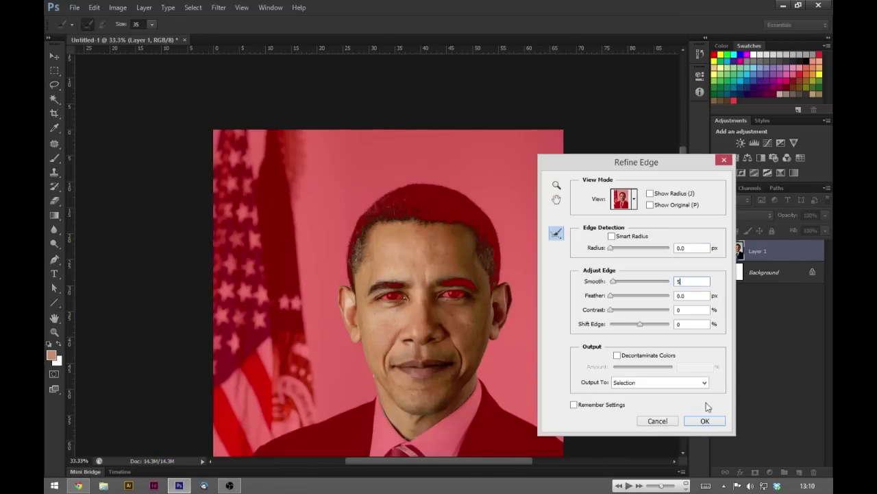
Duplicate Layer 1 as Skin Mask, masked to the refined skin selection.
{"action": "left_click", "coordinate": [705, 420]}
{"action": "right_click", "coordinate": [776, 257]}
{"action": "left_click", "coordinate": [713, 147]}
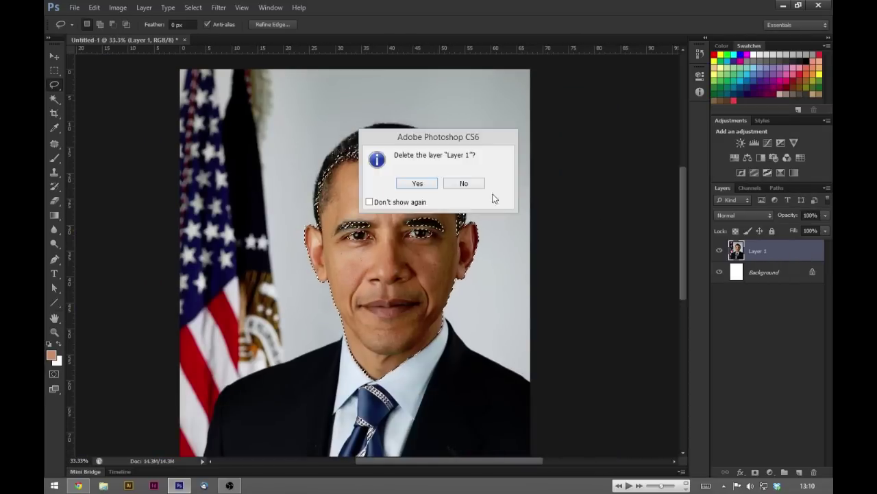
{"action": "type", "text": "Skin Mask"}
{"action": "key", "text": "Return"}
{"action": "left_click", "coordinate": [754, 472]}
{"action": "left_click", "coordinate": [759, 250], "text": "alt"}
{"action": "left_click", "coordinate": [759, 251], "text": "alt"}
Brighten the skin with Levels and Curves layers clipped to Skin Mask.
{"action": "left_click", "coordinate": [754, 143]}
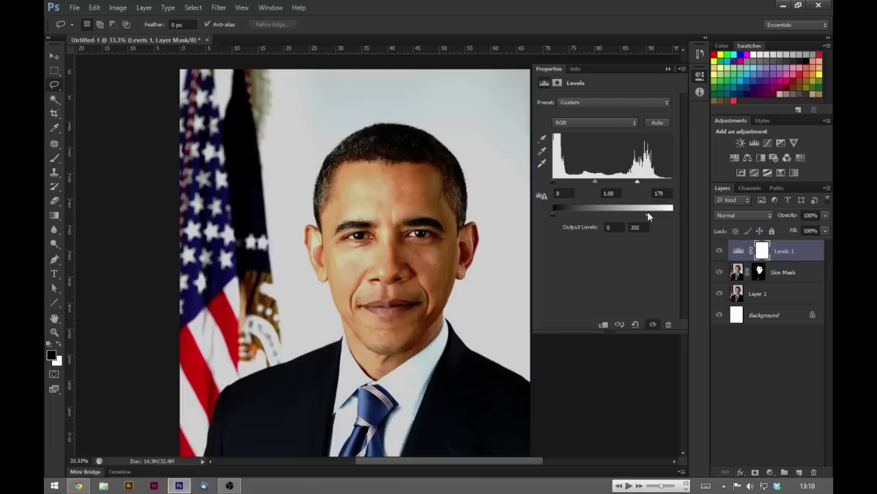
{"action": "left_click_drag", "start_coordinate": [554, 214], "coordinate": [593, 214]}
{"action": "left_click", "coordinate": [786, 260], "text": "alt"}
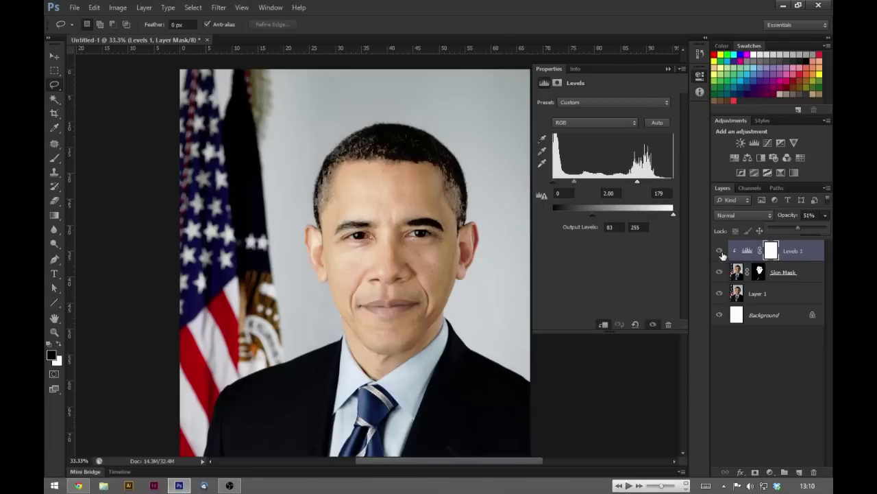
{"action": "left_click", "coordinate": [783, 272]}
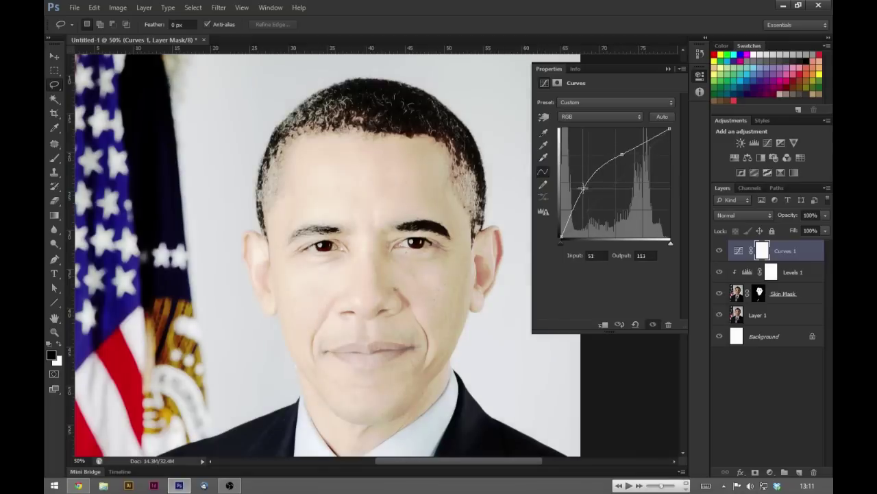
{"action": "left_click_drag", "start_coordinate": [583, 186], "coordinate": [589, 196]}
{"action": "left_click", "coordinate": [721, 261], "text": "alt"}
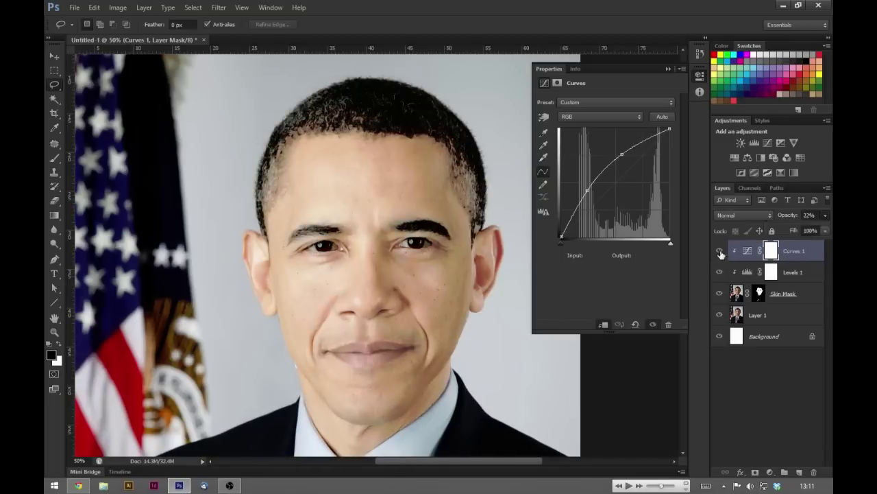
Add Color Balance and Hue/Saturation layers and paint temple hair out of the mask at 100% flow.
{"action": "left_click", "coordinate": [747, 157]}
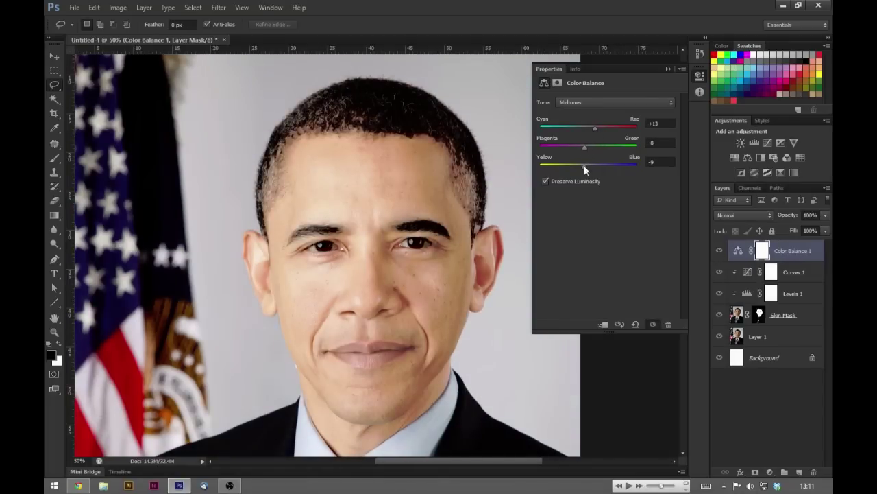
{"action": "left_click", "coordinate": [732, 158]}
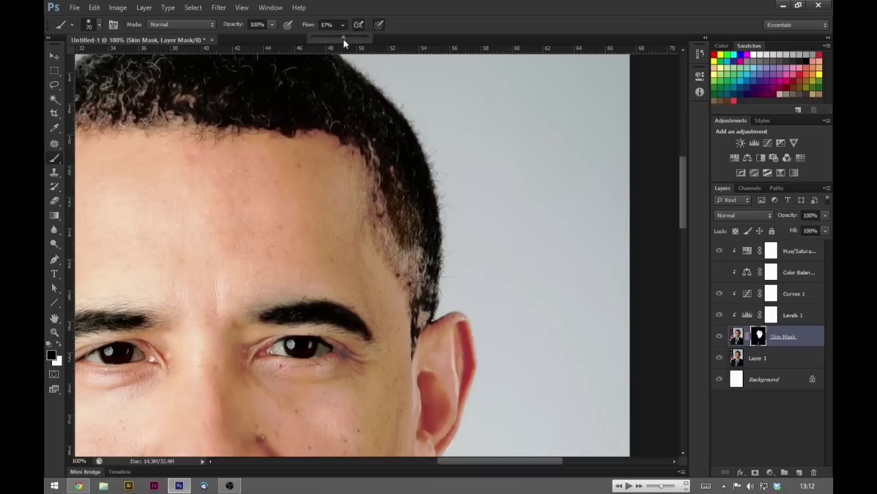
{"action": "left_click_drag", "start_coordinate": [345, 43], "coordinate": [374, 43]}
{"action": "left_click_drag", "start_coordinate": [418, 288], "coordinate": [401, 208]}
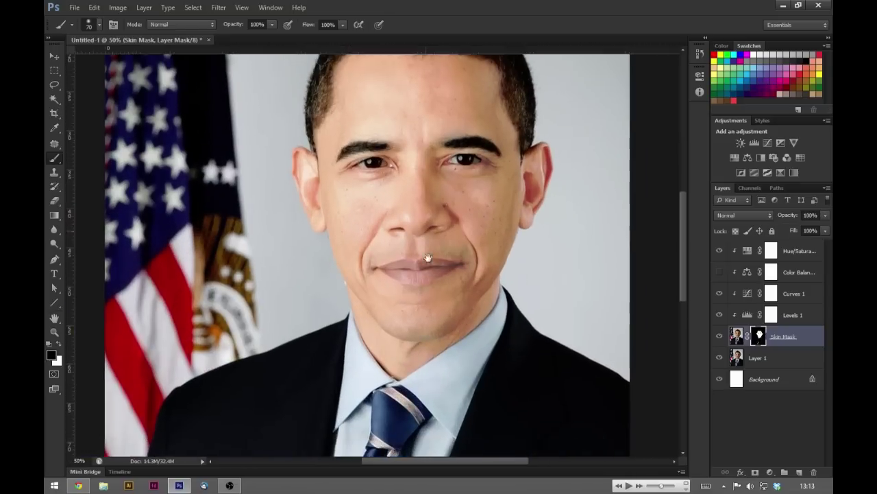
Add a Curves 2 layer above Color Balance 1 set to the Blue channel.
{"action": "left_click", "coordinate": [795, 272]}
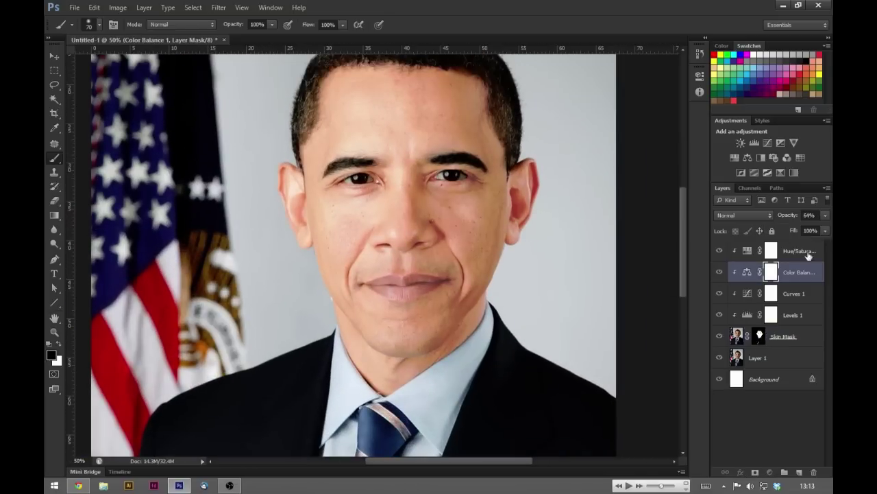
{"action": "left_click", "coordinate": [795, 251]}
{"action": "left_click", "coordinate": [767, 143]}
{"action": "left_click", "coordinate": [601, 117]}
Raise the Curves 2 Blue curve, invert its mask and paint the lips with a smaller brush.
{"action": "left_click", "coordinate": [576, 152]}
{"action": "left_click_drag", "start_coordinate": [607, 192], "coordinate": [607, 180]}
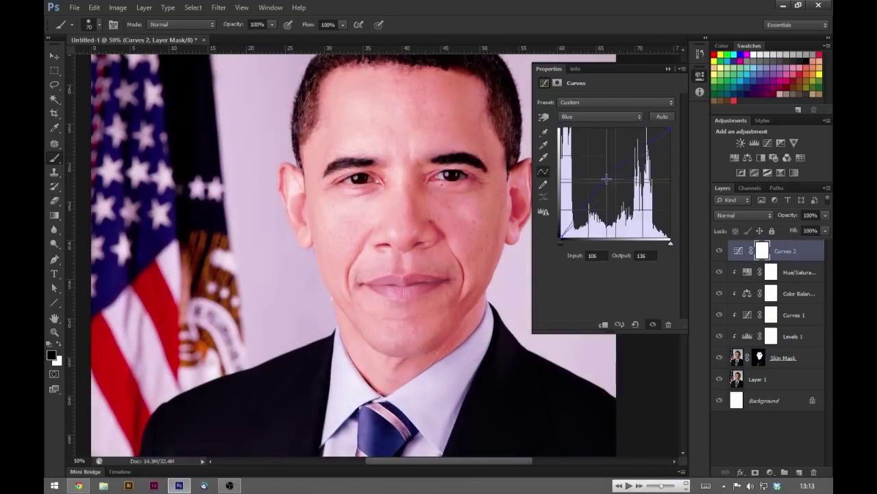
{"action": "key", "text": "ctrl+i"}
{"action": "scroll", "coordinate": [413, 285], "scroll_direction": "up", "scroll_amount": 3}
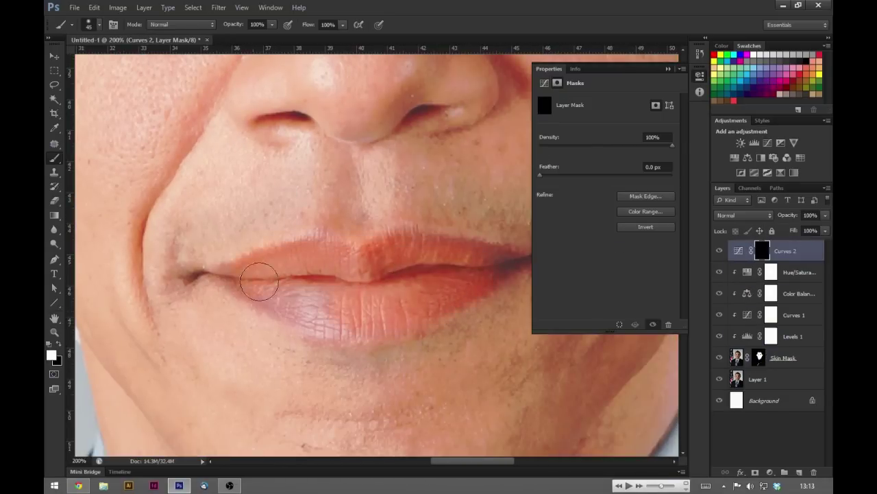
{"action": "key", "text": "bracketleft"}
{"action": "left_click", "coordinate": [193, 294], "text": "alt"}
{"action": "scroll", "coordinate": [193, 294], "scroll_direction": "down", "scroll_amount": 2}
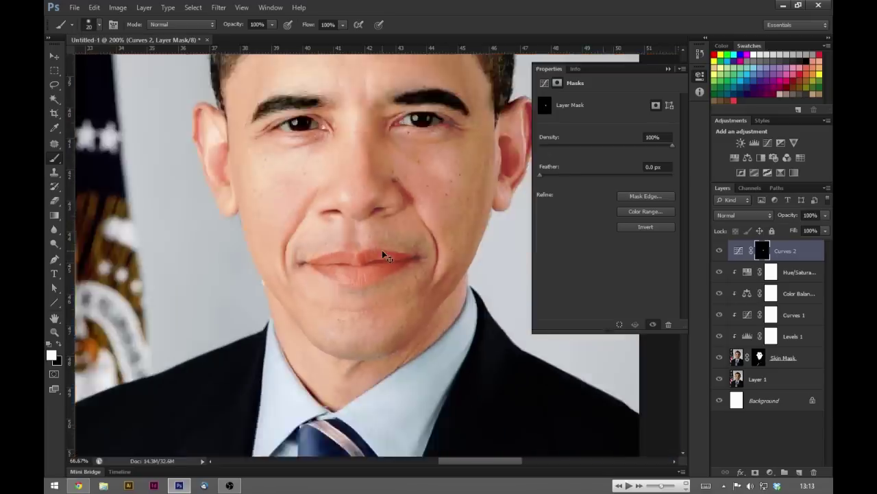
Review the Curves 2 Green, Red and RGB channel curves.
{"action": "left_click", "coordinate": [738, 251]}
{"action": "key", "text": "alt+4"}
{"action": "key", "text": "alt+3"}
{"action": "key", "text": "alt+2"}
{"action": "scroll", "coordinate": [411, 226], "scroll_direction": "down", "scroll_amount": 2}
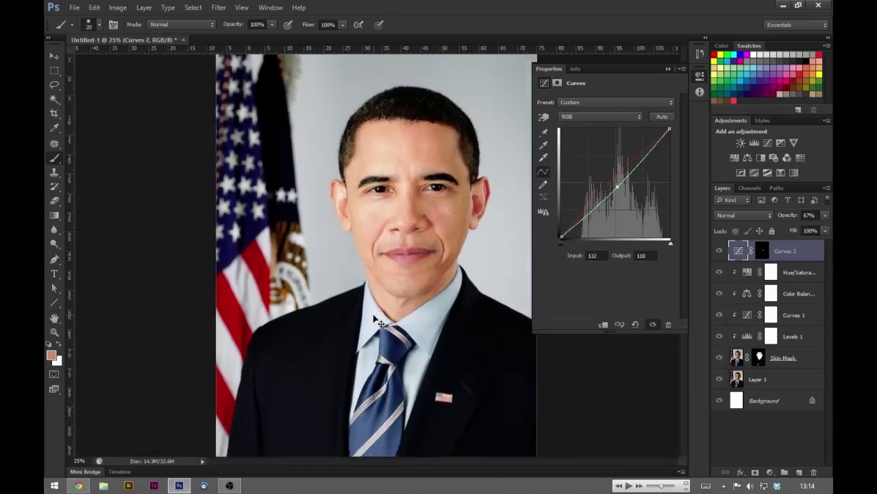
{"action": "scroll", "coordinate": [464, 201], "scroll_direction": "up", "scroll_amount": 4}
{"action": "left_click", "coordinate": [767, 143]}
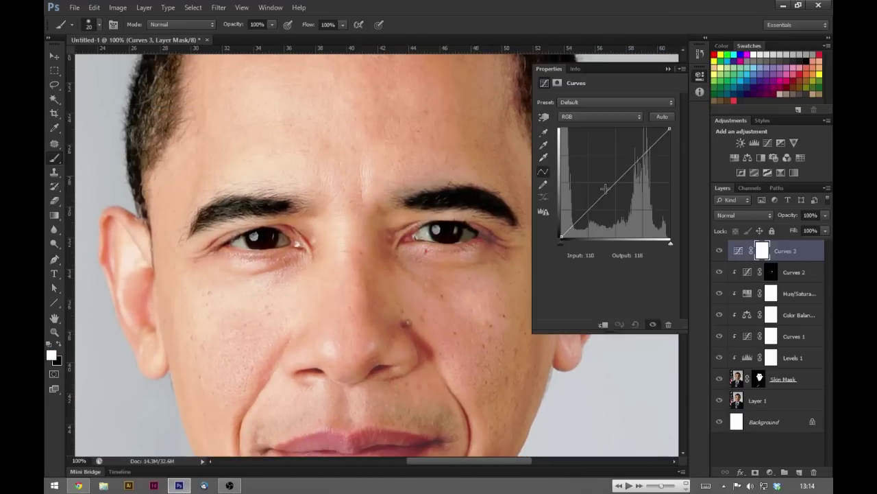
Brighten both irises with an inverted-mask Curves 3 layer at about 58% opacity.
{"action": "left_click_drag", "start_coordinate": [578, 222], "coordinate": [578, 183]}
{"action": "key", "text": "ctrl+i"}
{"action": "scroll", "coordinate": [391, 247], "scroll_direction": "up", "scroll_amount": 3}
{"action": "left_click_drag", "start_coordinate": [388, 249], "coordinate": [431, 249]}
{"action": "scroll", "coordinate": [329, 249], "scroll_direction": "left", "scroll_amount": 5}
{"action": "key", "text": "bracketright"}
{"action": "left_click_drag", "start_coordinate": [315, 247], "coordinate": [341, 238]}
{"action": "scroll", "coordinate": [341, 239], "scroll_direction": "down", "scroll_amount": 4}
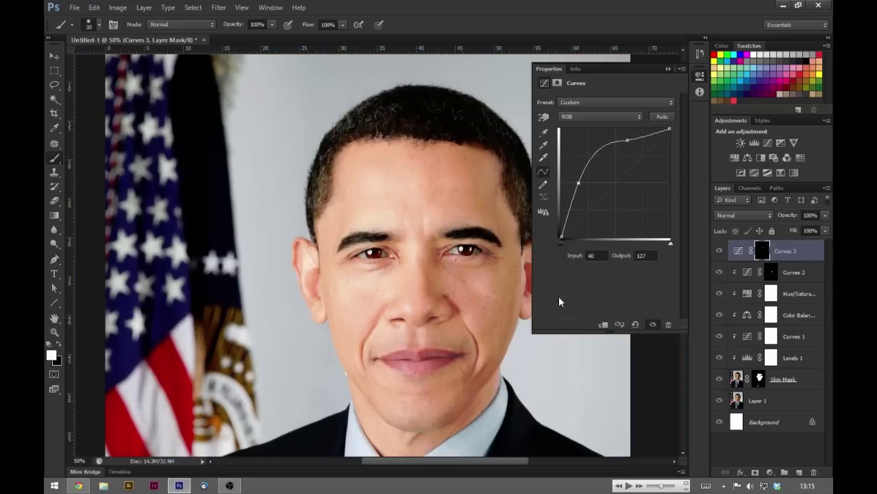
{"action": "left_click_drag", "start_coordinate": [825, 215], "coordinate": [802, 231]}
Add a Luminosity Black & White layer below Curves 3, clipped to the layers beneath.
{"action": "left_click", "coordinate": [761, 157]}
{"action": "left_click", "coordinate": [744, 215]}
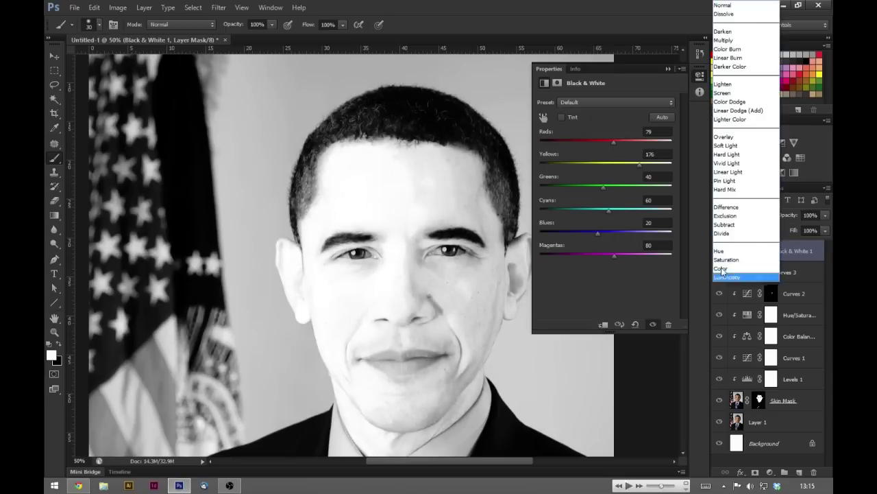
{"action": "left_click", "coordinate": [747, 266]}
{"action": "left_click_drag", "start_coordinate": [789, 251], "coordinate": [801, 272]}
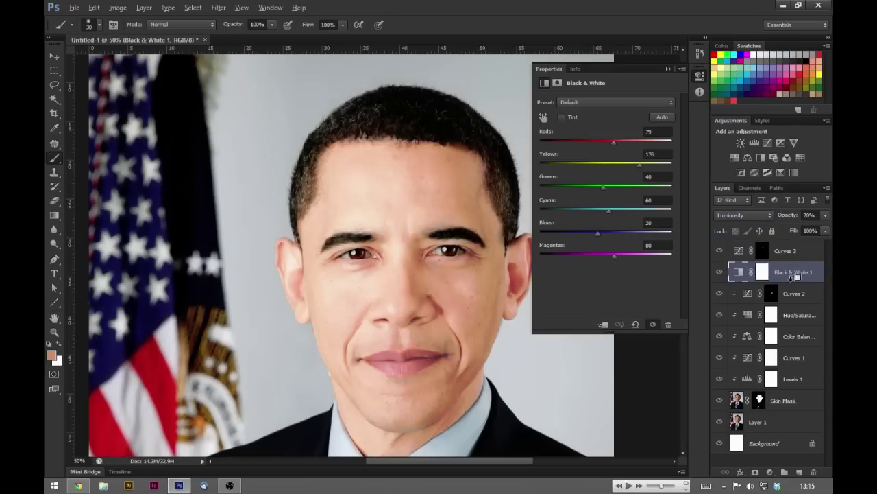
{"action": "left_click", "coordinate": [793, 283], "text": "alt"}
Add Hue/Saturation 2 and shift its hue to turn the eyes blue.
{"action": "left_click", "coordinate": [785, 251]}
{"action": "left_click", "coordinate": [747, 158]}
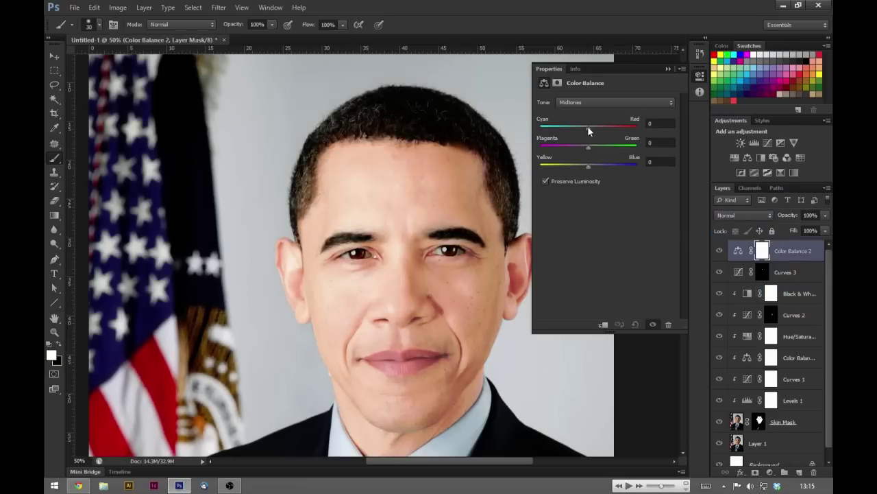
{"action": "mouse_move", "coordinate": [612, 141]}
{"action": "left_mouse_down"}
{"action": "mouse_move", "coordinate": [544, 142]}
{"action": "mouse_move", "coordinate": [573, 165]}
{"action": "left_mouse_up"}
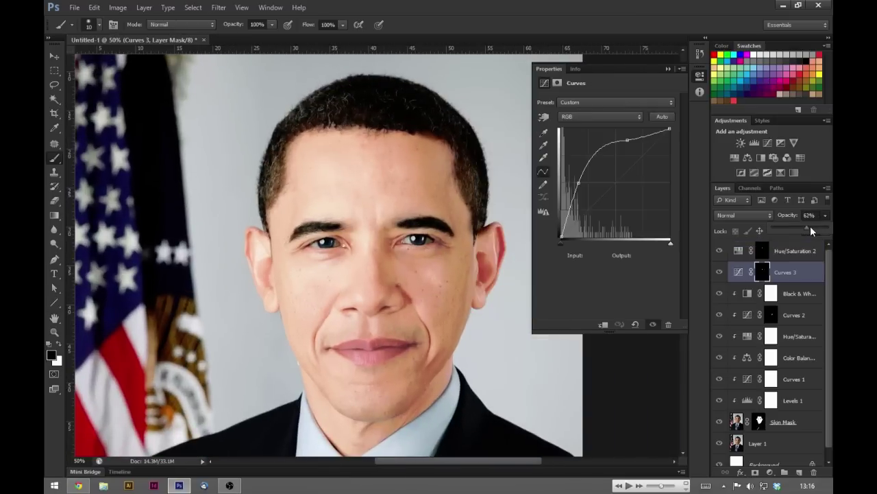
Release Curves 3 and the eye layers from the clipping group with Ctrl+Alt+G.
{"action": "left_click", "coordinate": [668, 68]}
{"action": "key", "text": "ctrl+minus"}
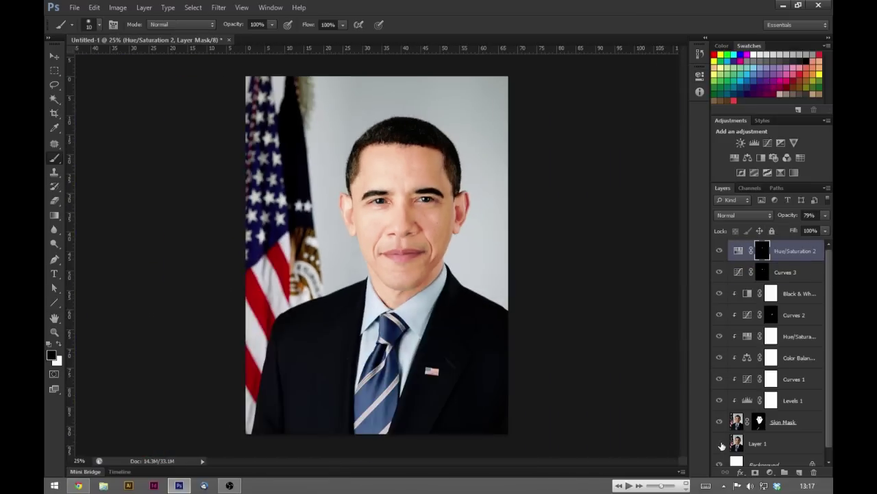
{"action": "key", "text": "ctrl+plus"}
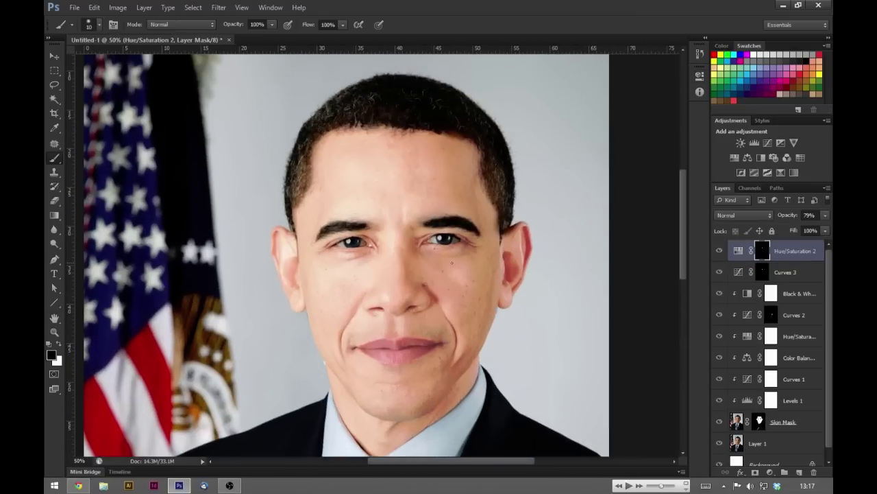
{"action": "key", "text": "ctrl+plus"}
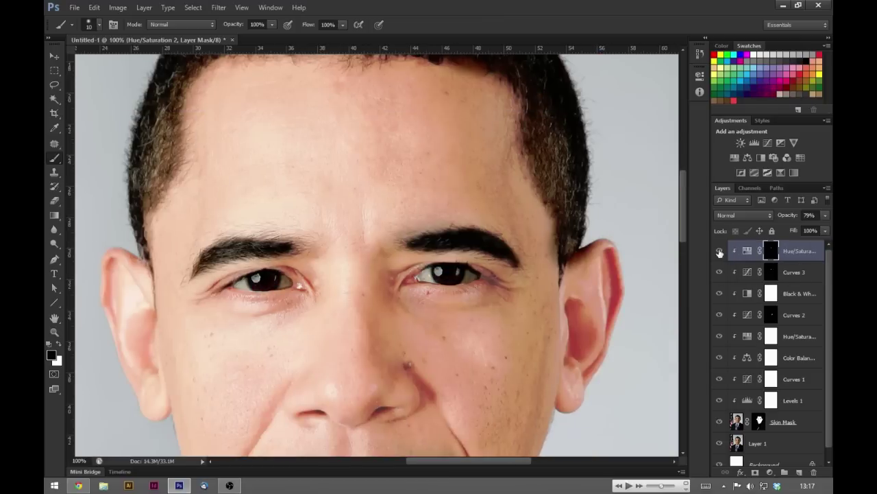
{"action": "left_click", "coordinate": [788, 272]}
{"action": "key", "text": "ctrl+alt+g"}
Add an empty Layer 2 and bring up Select > Color Range.
{"action": "key", "text": "ctrl+minus"}
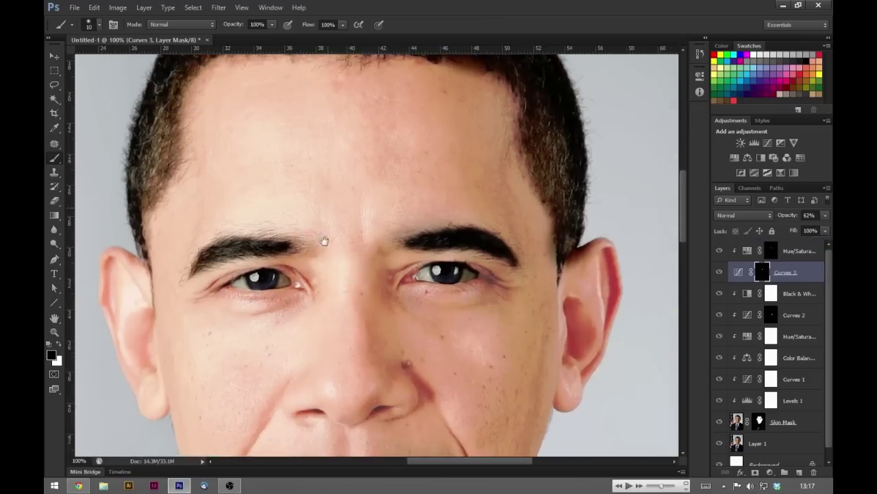
{"action": "key", "text": "ctrl+minus"}
{"action": "key", "text": "ctrl+minus"}
{"action": "key", "text": "ctrl+shift+alt+n"}
{"action": "left_click", "coordinate": [194, 7]}
{"action": "left_click", "coordinate": [219, 135]}
Sample a colour range and lasso along the hairline, then deselect it.
{"action": "left_click_drag", "start_coordinate": [316, 225], "coordinate": [386, 218]}
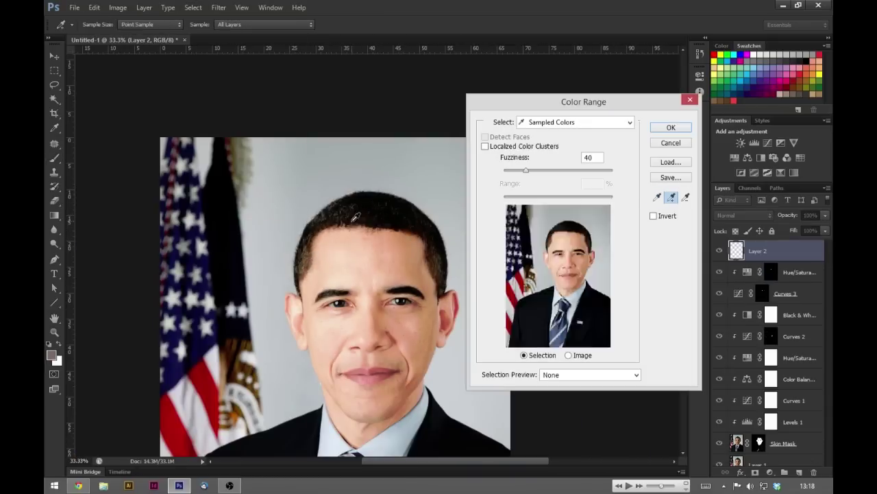
{"action": "key", "text": "Return"}
{"action": "key", "text": "l"}
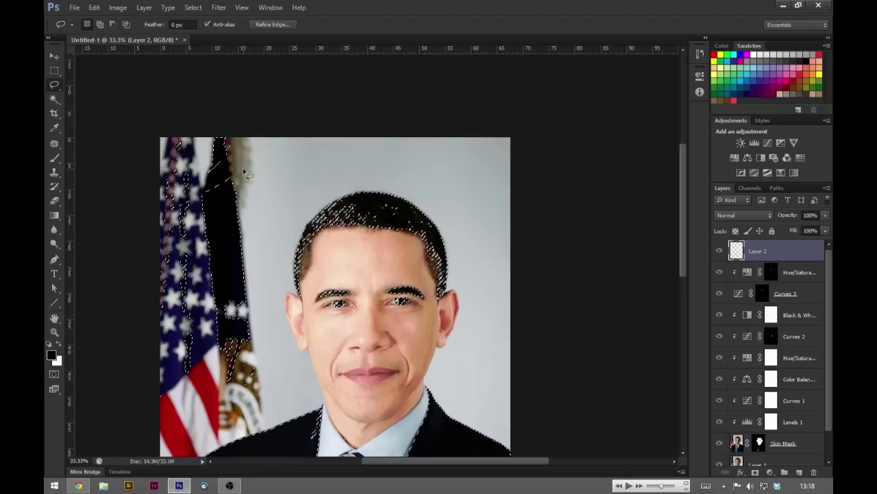
{"action": "key", "text": "ctrl+minus"}
{"action": "left_click_drag", "start_coordinate": [265, 151], "coordinate": [348, 191]}
{"action": "key", "text": "ctrl+plus"}
{"action": "key", "text": "ctrl+plus"}
{"action": "key", "text": "ctrl+plus"}
{"action": "key", "text": "ctrl+alt+r"}
{"action": "key", "text": "Escape"}
{"action": "left_click_drag", "start_coordinate": [362, 245], "coordinate": [357, 213]}
{"action": "key", "text": "ctrl+d"}
{"action": "key", "text": "ctrl+plus"}
Select the dark hair with Color Range and add a Curves 4 layer masked to it.
{"action": "left_click", "coordinate": [194, 7]}
{"action": "left_click", "coordinate": [264, 102]}
{"action": "left_click", "coordinate": [437, 139], "text": "shift"}
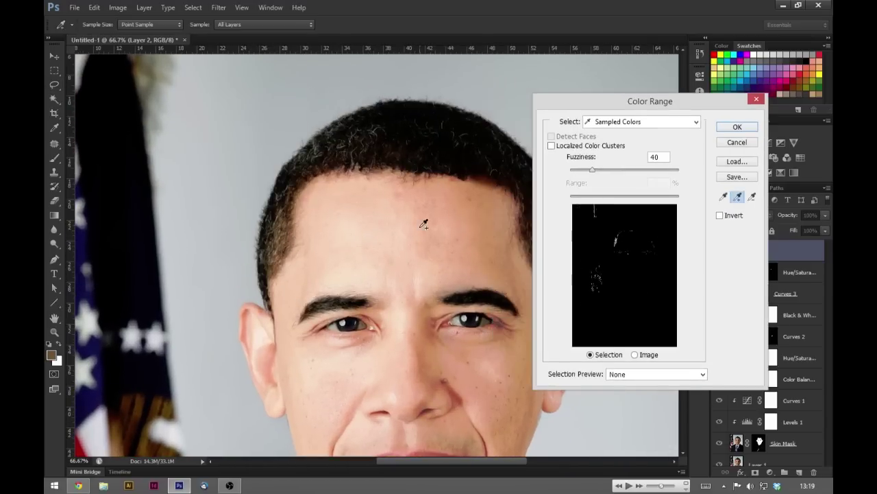
{"action": "key", "text": "Return"}
{"action": "key", "text": "ctrl+minus"}
{"action": "key", "text": "ctrl+minus"}
{"action": "key", "text": "ctrl+minus"}
{"action": "key", "text": "l"}
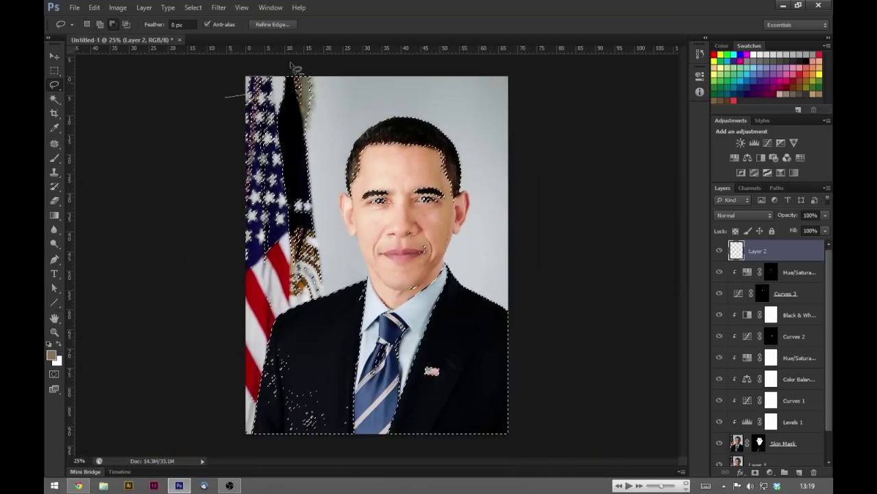
{"action": "key", "text": "ctrl+plus"}
{"action": "left_click", "coordinate": [768, 142]}
Raise the Curves 4 curve and duplicate the photo layer as 'hair mask'.
{"action": "mouse_move", "coordinate": [597, 201]}
{"action": "left_mouse_down"}
{"action": "mouse_move", "coordinate": [597, 183]}
{"action": "mouse_move", "coordinate": [608, 177]}
{"action": "left_mouse_up"}
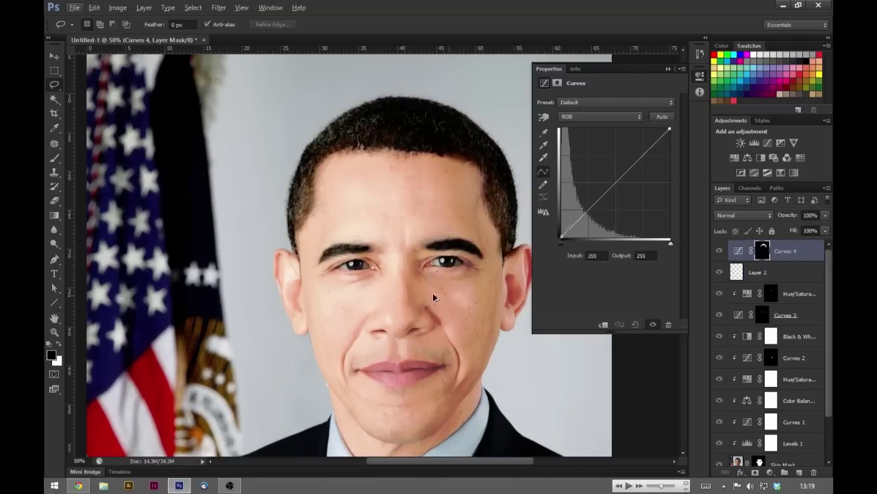
{"action": "scroll", "coordinate": [775, 384], "scroll_direction": "down", "scroll_amount": 1}
{"action": "right_click", "coordinate": [761, 434]}
{"action": "left_click", "coordinate": [757, 93]}
{"action": "type", "text": "hair mask"}
{"action": "key", "text": "Return"}
{"action": "left_click", "coordinate": [755, 473]}
{"action": "left_click", "coordinate": [799, 472]}
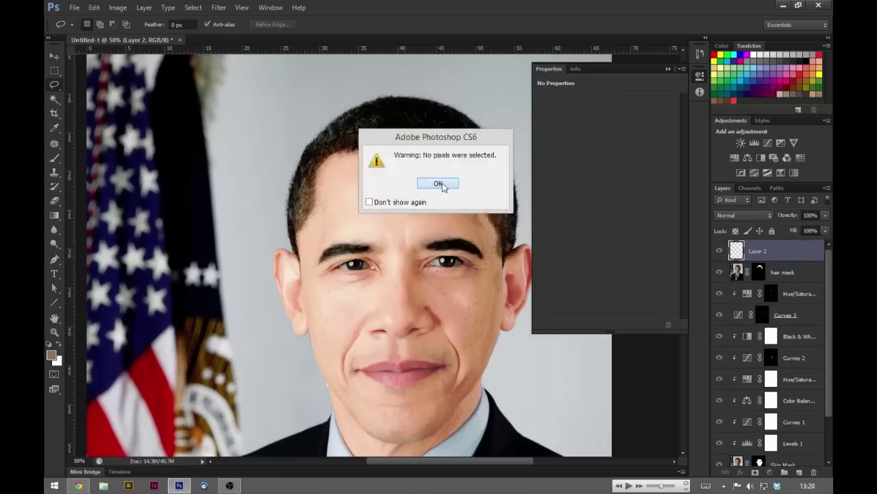
{"action": "left_click", "coordinate": [440, 183]}
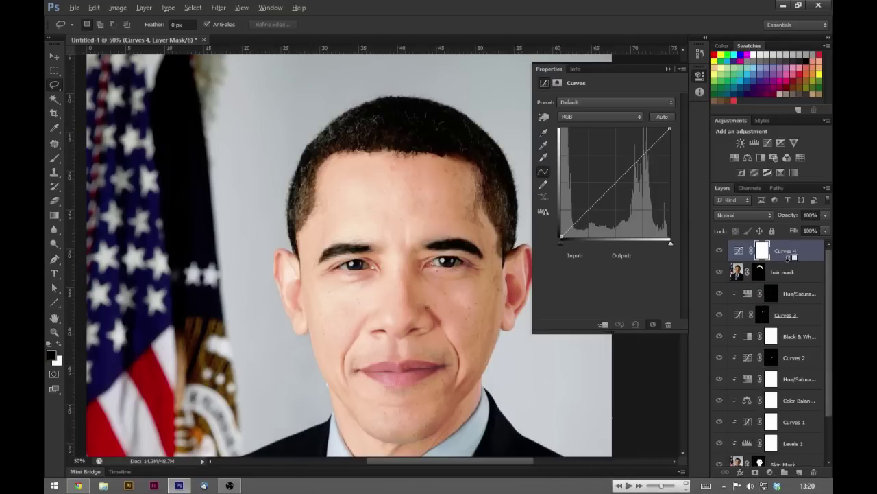
Clip a brightened Curves 4 to hair mask and add Hue/Saturation with saturation -66.
{"action": "left_click", "coordinate": [790, 261], "text": "alt"}
{"action": "left_click_drag", "start_coordinate": [603, 196], "coordinate": [603, 174]}
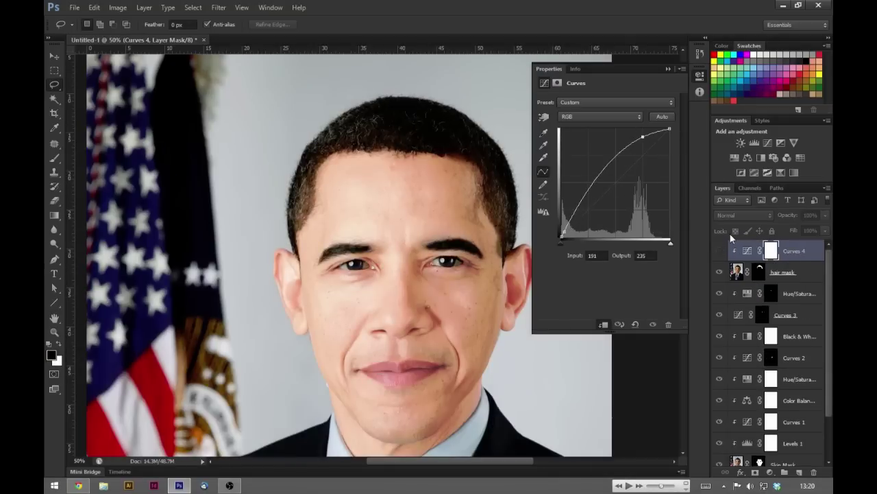
{"action": "left_click", "coordinate": [747, 158]}
{"action": "mouse_move", "coordinate": [606, 164]}
{"action": "left_mouse_down"}
{"action": "mouse_move", "coordinate": [645, 164]}
{"action": "mouse_move", "coordinate": [562, 164]}
{"action": "left_mouse_up"}
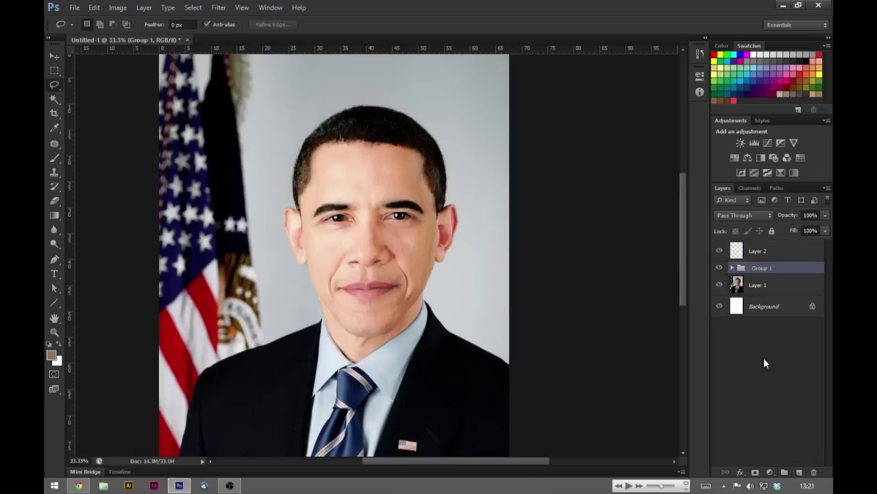
Paint black over the face on Layer 2, set its underlying Blend If to 56/118, and apply a blend mode.
{"action": "left_click_drag", "start_coordinate": [330, 235], "coordinate": [353, 274]}
{"action": "double_click", "coordinate": [788, 251]}
{"action": "mouse_move", "coordinate": [757, 336]}
{"action": "left_mouse_down"}
{"action": "mouse_move", "coordinate": [646, 336]}
{"action": "mouse_move", "coordinate": [683, 336]}
{"action": "left_mouse_up"}
{"action": "key", "text": "Return"}
{"action": "left_click", "coordinate": [744, 215]}
{"action": "left_click", "coordinate": [730, 137]}
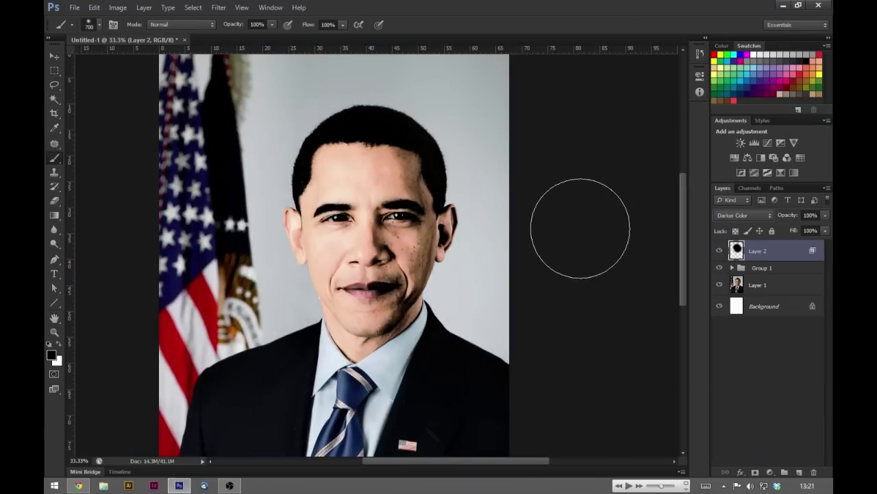
Add Layer 3 with white paint over the face, Overlay blending, Blend If 172/210, 25% opacity.
{"action": "key", "text": "ctrl+shift+alt+n"}
{"action": "mouse_move", "coordinate": [384, 171]}
{"action": "left_mouse_down"}
{"action": "mouse_move", "coordinate": [297, 245]}
{"action": "mouse_move", "coordinate": [379, 273]}
{"action": "mouse_move", "coordinate": [384, 205]}
{"action": "left_mouse_up"}
{"action": "key", "text": "x"}
{"action": "double_click", "coordinate": [789, 251]}
{"action": "left_click", "coordinate": [694, 154]}
{"action": "left_click", "coordinate": [710, 294]}
{"action": "mouse_move", "coordinate": [758, 336]}
{"action": "left_mouse_down"}
{"action": "mouse_move", "coordinate": [686, 338]}
{"action": "mouse_move", "coordinate": [736, 337]}
{"action": "left_mouse_up"}
{"action": "type", "text": "25"}
{"action": "key", "text": "Return"}
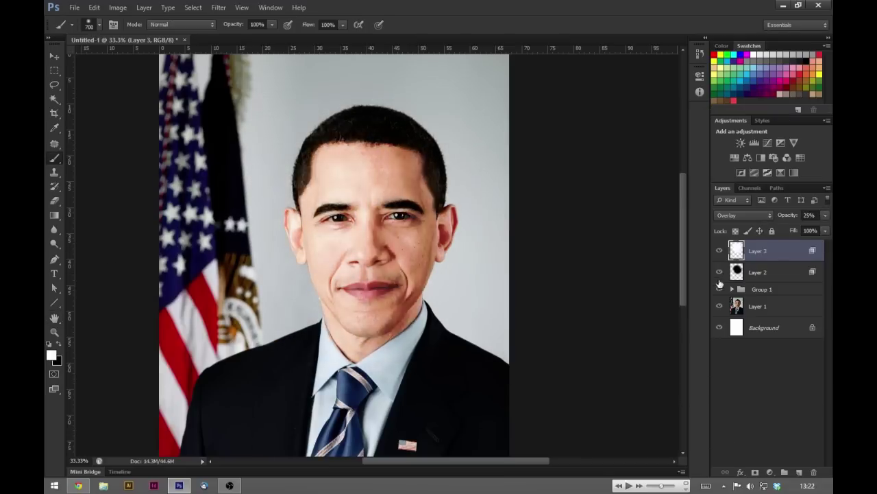
{"action": "left_click", "coordinate": [719, 251]}
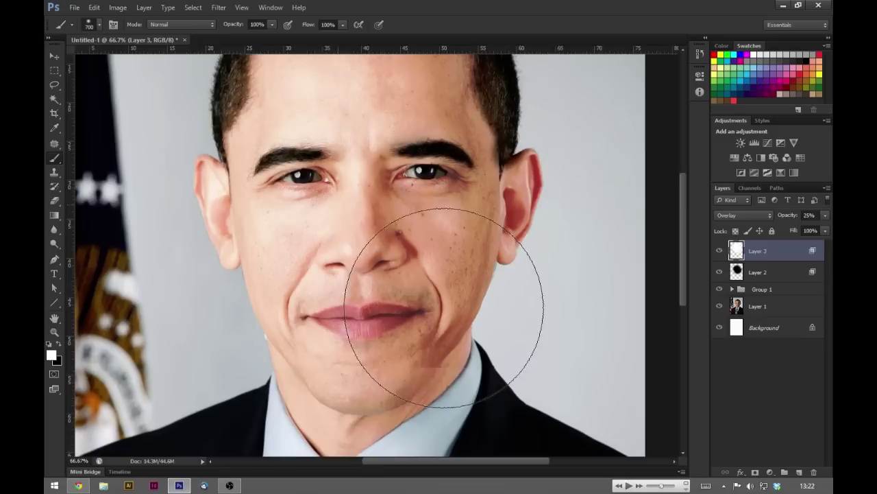
Zoom in, review Group 1's adjustments, and add a Curves adjustment above Layer 3.
{"action": "key", "text": "ctrl+plus"}
{"action": "left_click", "coordinate": [732, 288]}
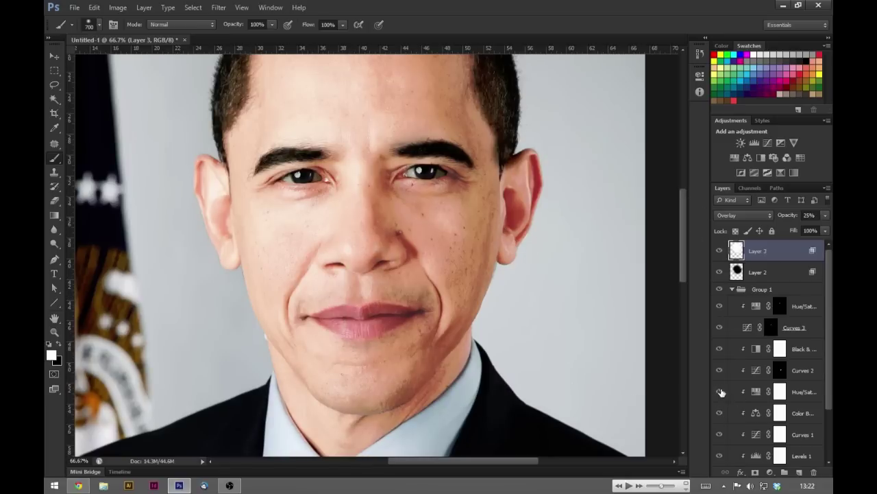
{"action": "left_click", "coordinate": [733, 289]}
{"action": "left_click", "coordinate": [768, 142]}
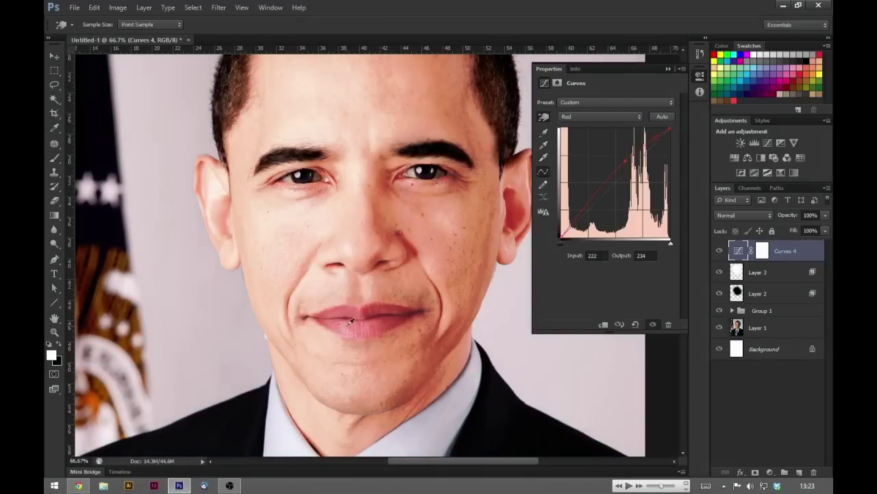
Invert the Curves 4 mask, check Curves 2 in Group 1, and stamp visible layers into Layer 4.
{"action": "left_click", "coordinate": [761, 251]}
{"action": "key", "text": "b"}
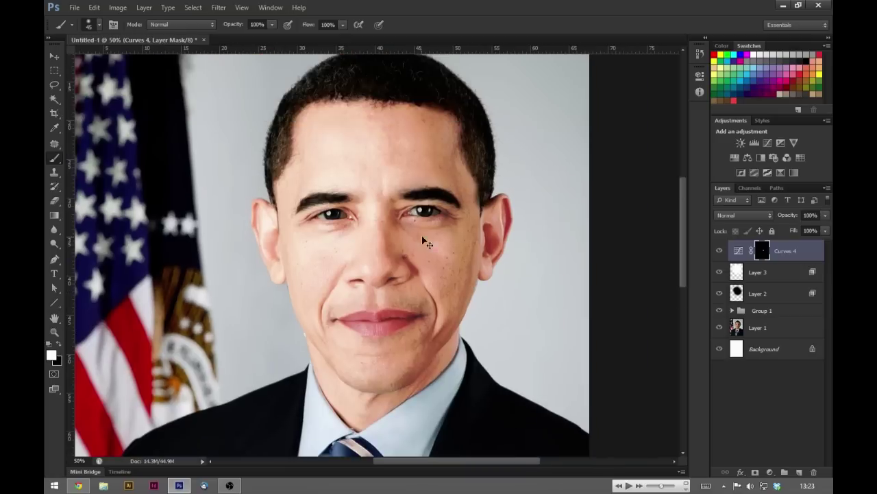
{"action": "left_click", "coordinate": [732, 311]}
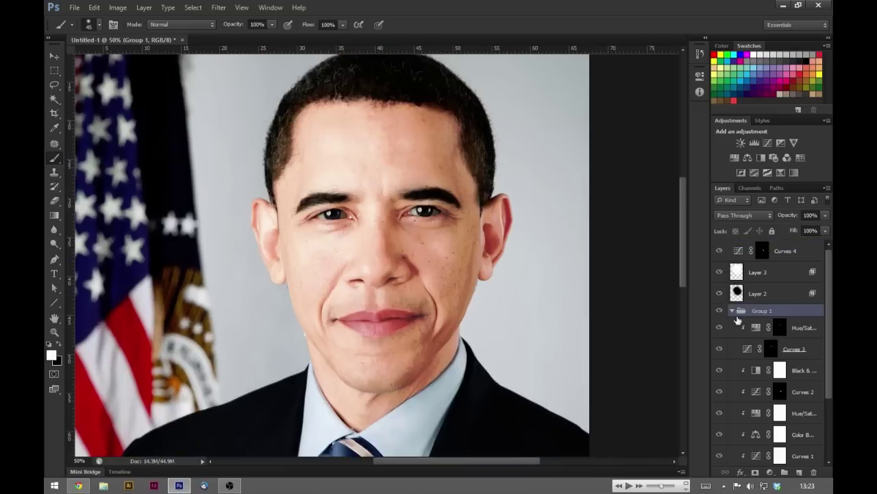
{"action": "left_click", "coordinate": [728, 396]}
{"action": "left_click", "coordinate": [754, 328]}
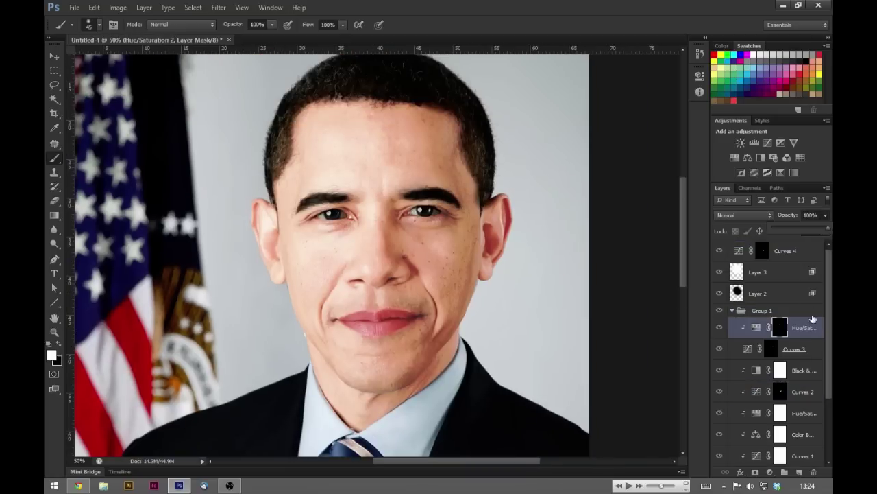
{"action": "left_click", "coordinate": [732, 310]}
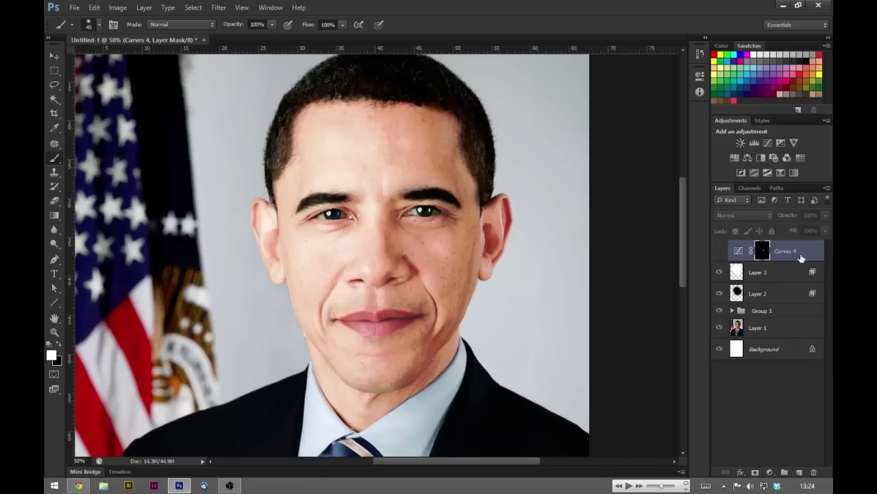
{"action": "key", "text": "ctrl+1"}
{"action": "key", "text": "ctrl+alt+shift+e"}
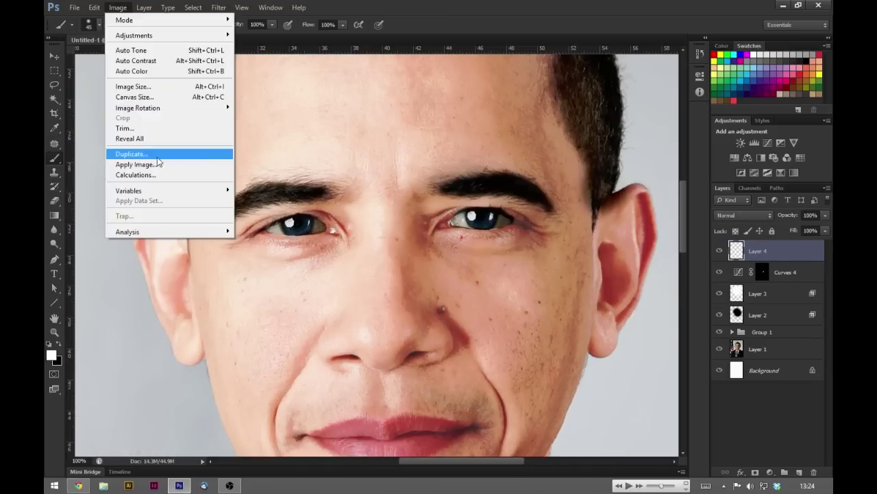
Switch to the Healing Brush, define a source, and heal a cheek blemish on Layer 4.
{"action": "left_click_drag", "start_coordinate": [504, 271], "coordinate": [455, 186]}
{"action": "right_click", "coordinate": [54, 143]}
{"action": "left_click", "coordinate": [107, 155]}
{"action": "left_click", "coordinate": [434, 199]}
{"action": "left_click", "coordinate": [454, 183]}
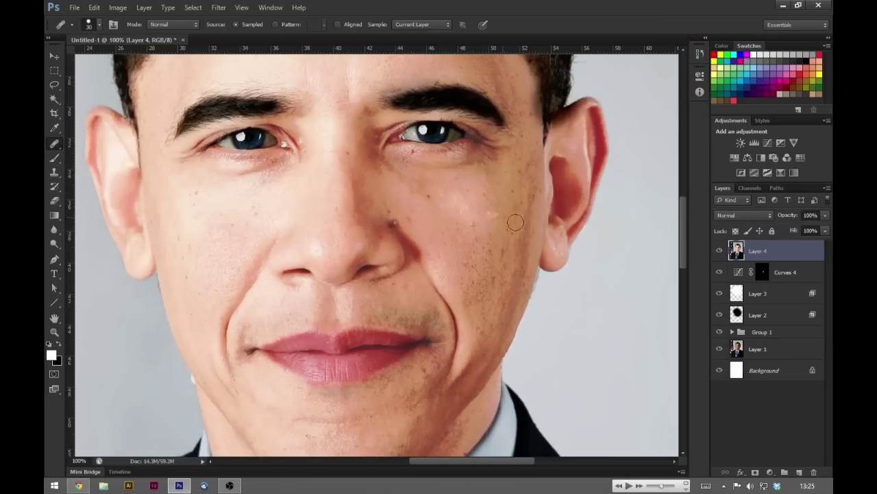
{"action": "left_click", "coordinate": [453, 211]}
Heal the remaining spots near the ear, then delete the stamped Layer 4.
{"action": "scroll", "coordinate": [386, 233], "scroll_direction": "up", "scroll_amount": 1}
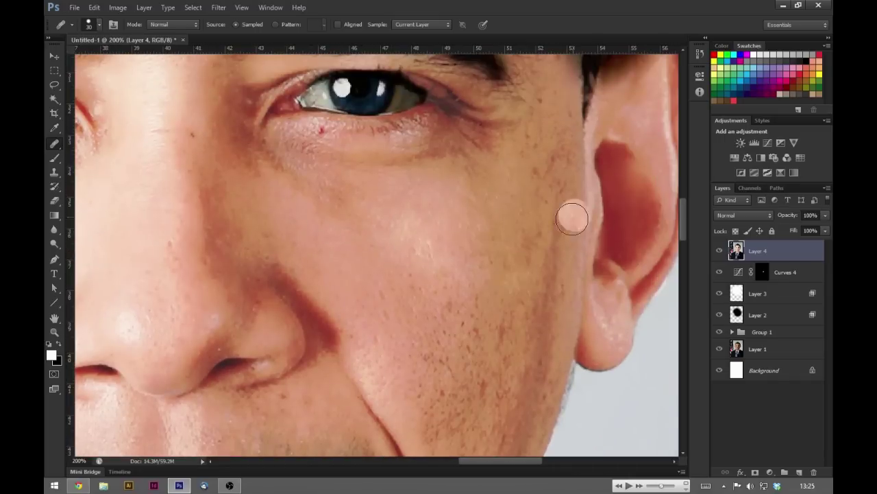
{"action": "mouse_move", "coordinate": [548, 336]}
{"action": "left_mouse_down"}
{"action": "mouse_move", "coordinate": [544, 372]}
{"action": "mouse_move", "coordinate": [525, 270]}
{"action": "left_mouse_up"}
{"action": "left_click", "coordinate": [522, 295]}
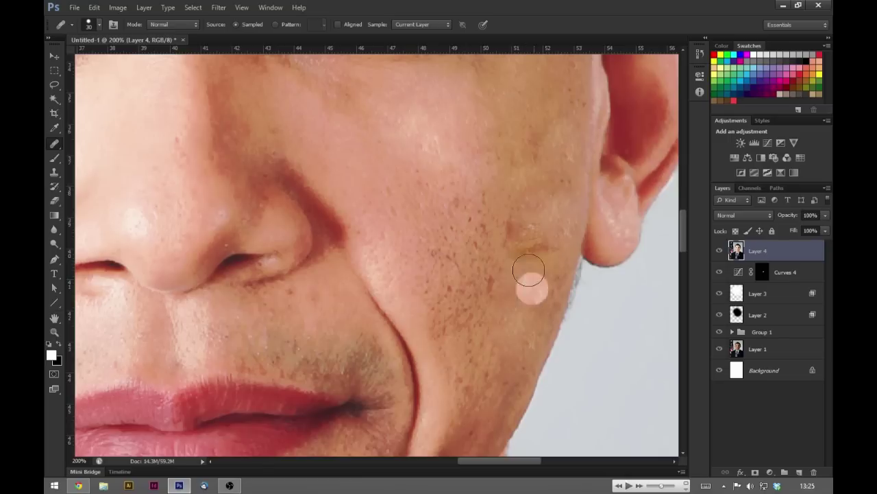
{"action": "scroll", "coordinate": [542, 253], "scroll_direction": "down", "scroll_amount": 2}
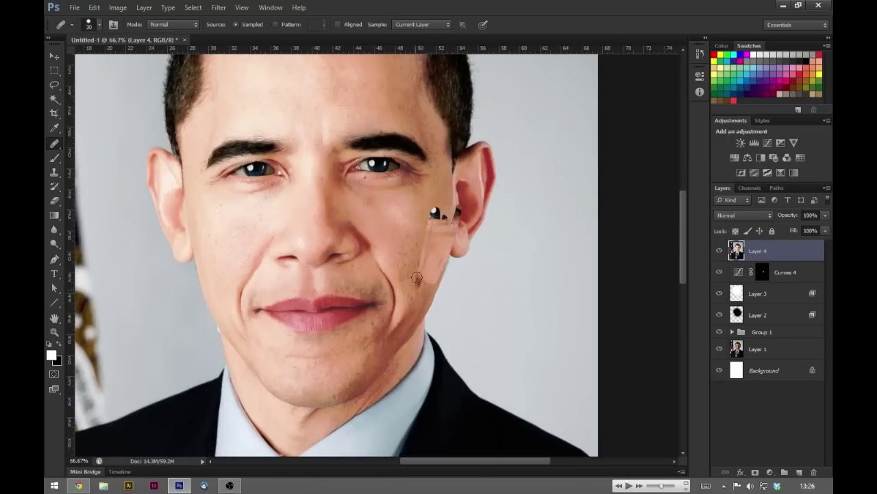
{"action": "key", "text": "Delete"}
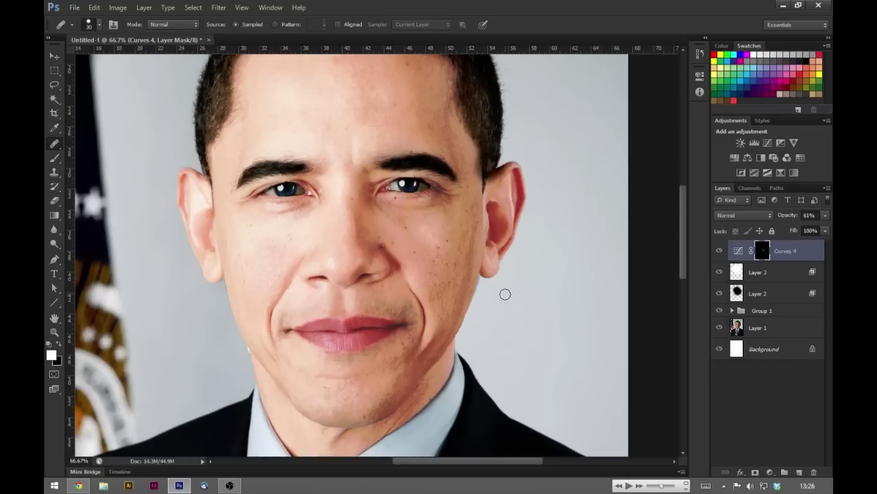
{"action": "key", "text": "ctrl+plus"}
{"action": "key", "text": "ctrl+shift+alt+e"}
{"action": "left_click", "coordinate": [118, 8]}
{"action": "left_click", "coordinate": [384, 242]}
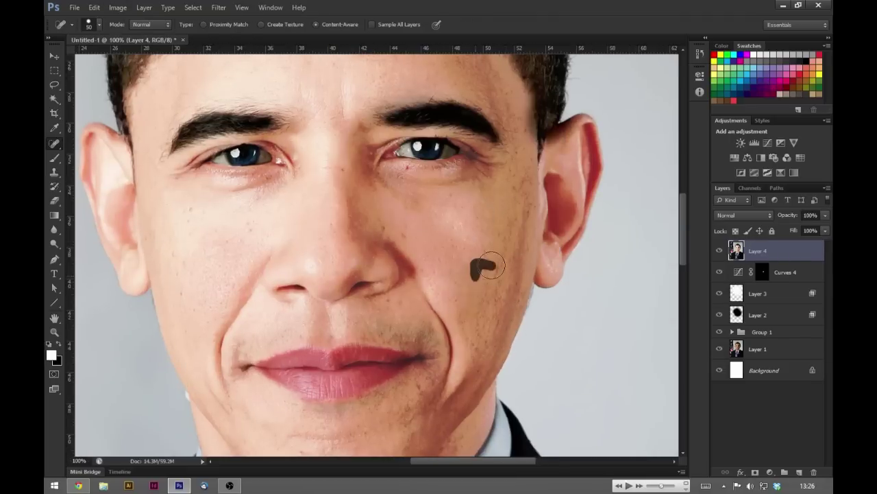
{"action": "scroll", "coordinate": [482, 284], "scroll_direction": "up", "scroll_amount": 1}
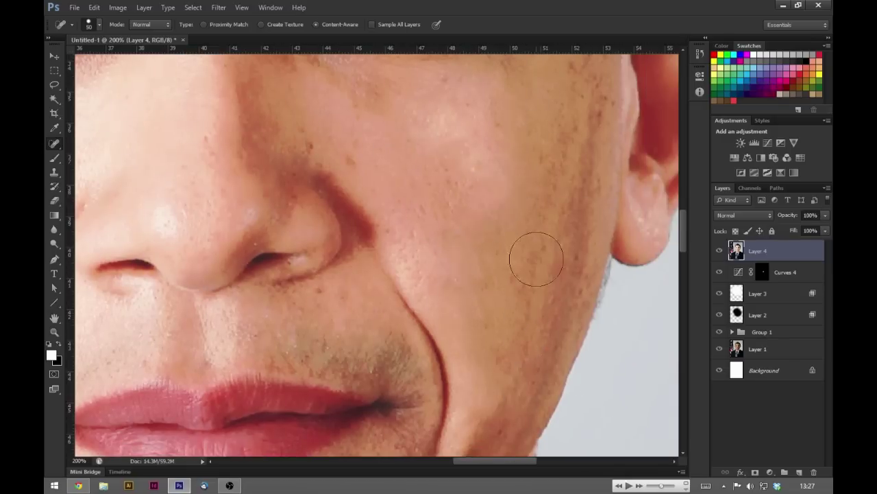
{"action": "scroll", "coordinate": [536, 259], "scroll_direction": "down", "scroll_amount": 2}
{"action": "scroll", "coordinate": [525, 260], "scroll_direction": "up", "scroll_amount": 1}
{"action": "left_click_drag", "start_coordinate": [396, 180], "coordinate": [390, 230]}
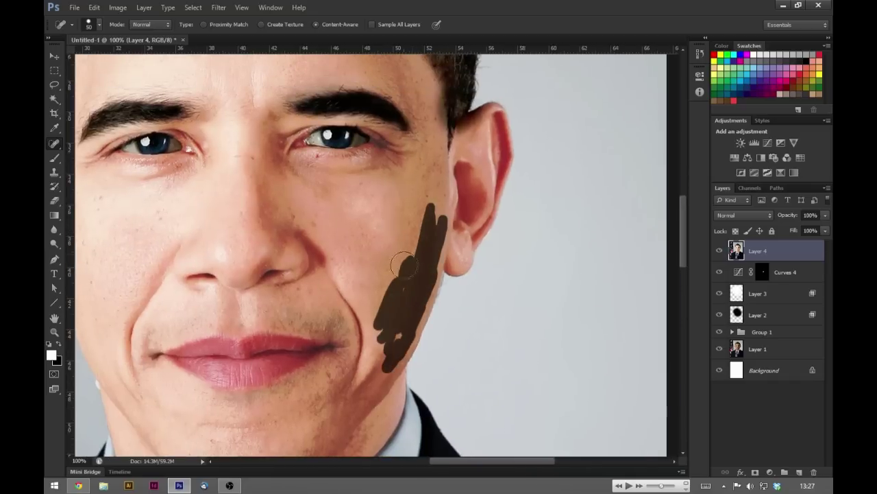
{"action": "left_click_drag", "start_coordinate": [404, 265], "coordinate": [401, 274]}
{"action": "left_click_drag", "start_coordinate": [415, 269], "coordinate": [396, 296]}
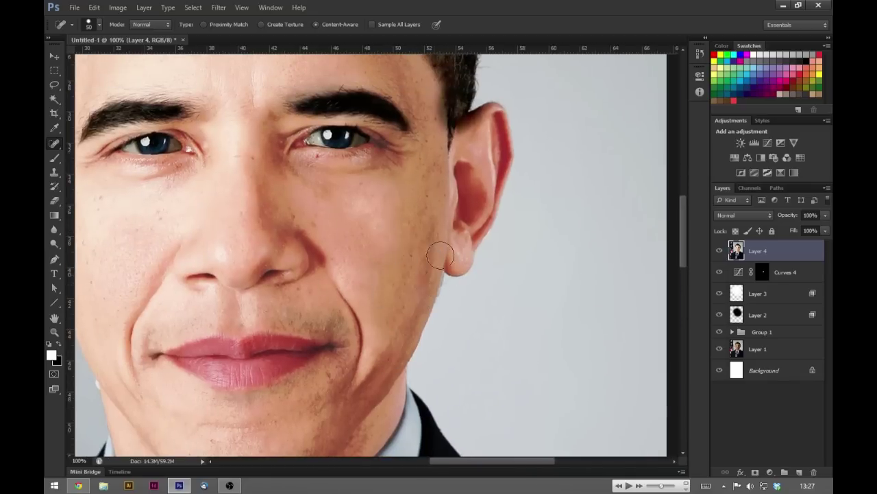
{"action": "left_click_drag", "start_coordinate": [427, 224], "coordinate": [415, 238]}
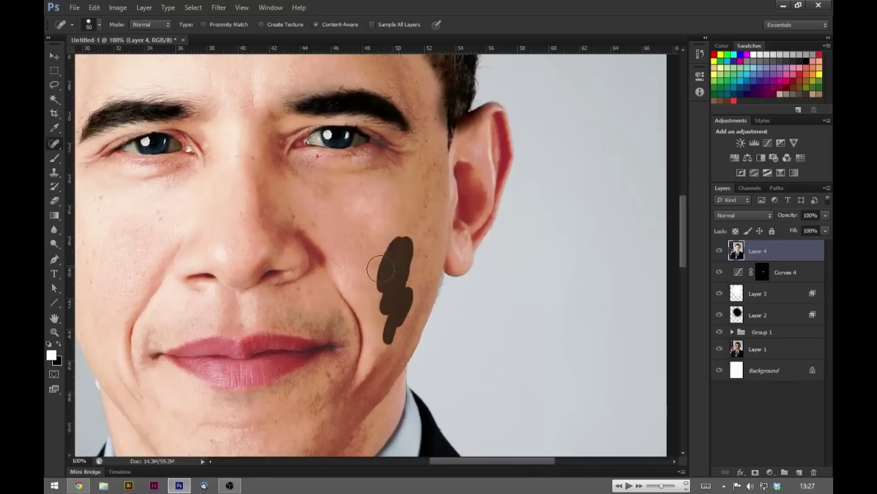
{"action": "scroll", "coordinate": [516, 347], "scroll_direction": "down", "scroll_amount": 3}
{"action": "key", "text": "Delete"}
{"action": "scroll", "coordinate": [632, 302], "scroll_direction": "up", "scroll_amount": 1}
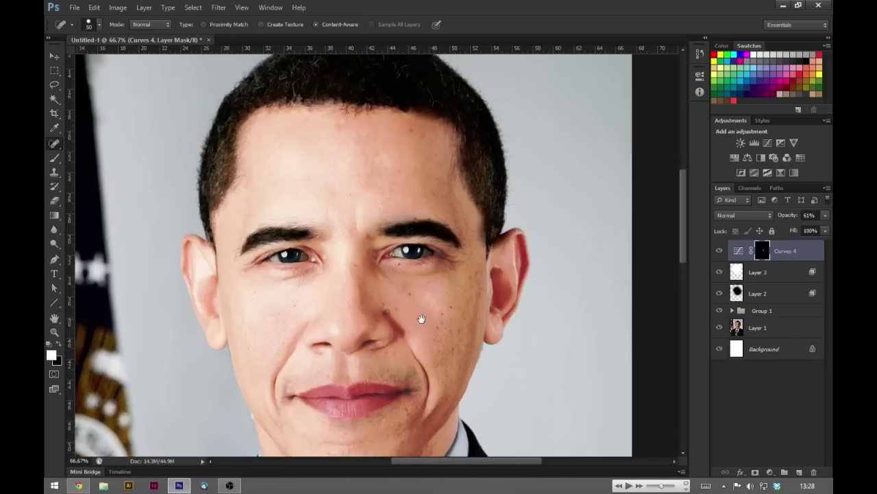
Toggle the Curves 4 layer off, on, and off again to compare the portrait.
{"action": "scroll", "coordinate": [422, 319], "scroll_direction": "down", "scroll_amount": 1}
{"action": "left_click", "coordinate": [720, 250]}
{"action": "left_click", "coordinate": [720, 250]}
{"action": "scroll", "coordinate": [342, 253], "scroll_direction": "down", "scroll_amount": 2}
{"action": "left_click", "coordinate": [720, 250]}
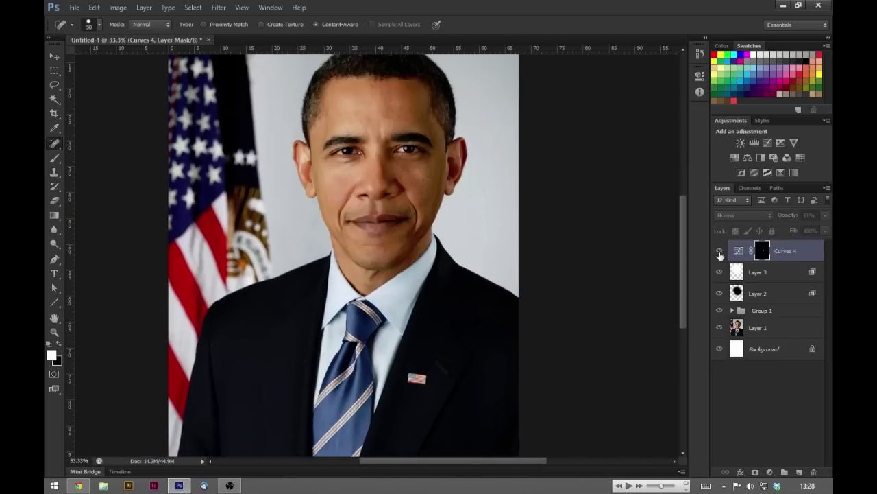